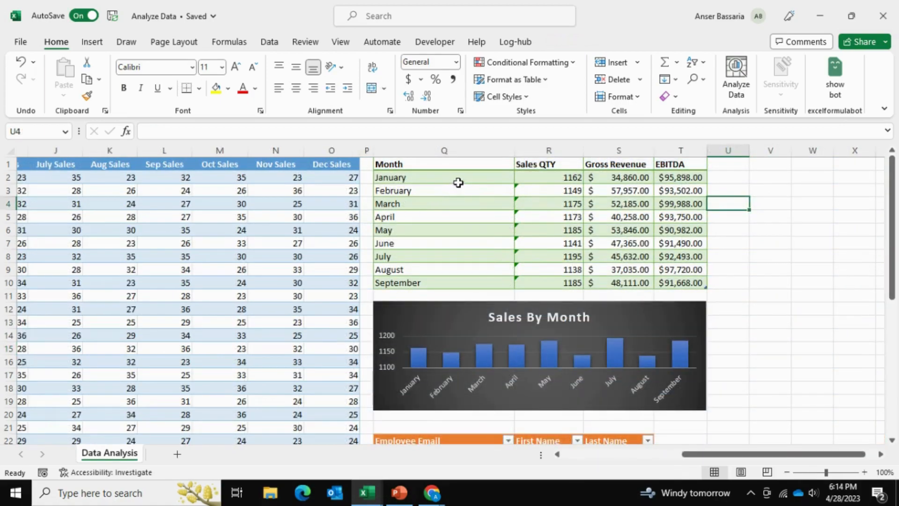
Examine the monthly sales columns, their totals row and the formula behind January's Sales QTY in the summary table
scroll(321, 195, "left", 8)
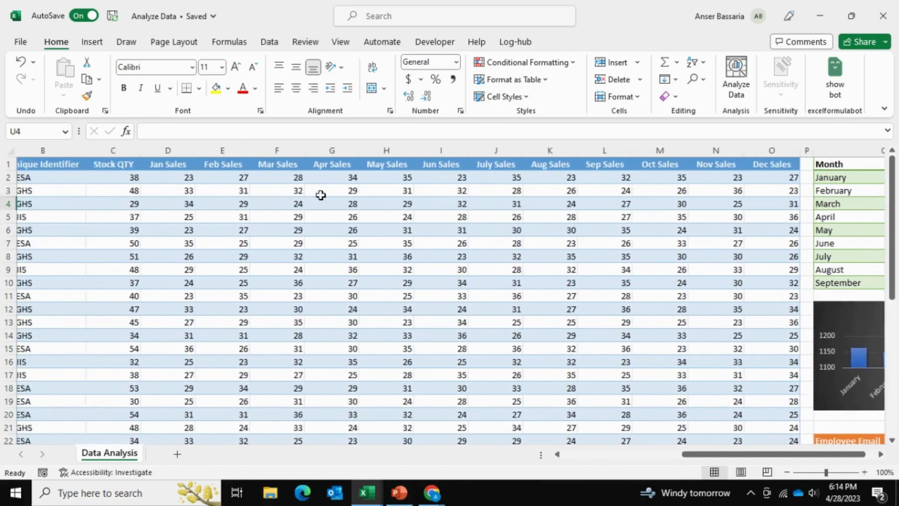
scroll(321, 195, "left", 1)
left_click_drag(255, 177, 252, 372)
scroll(436, 305, "right", 7)
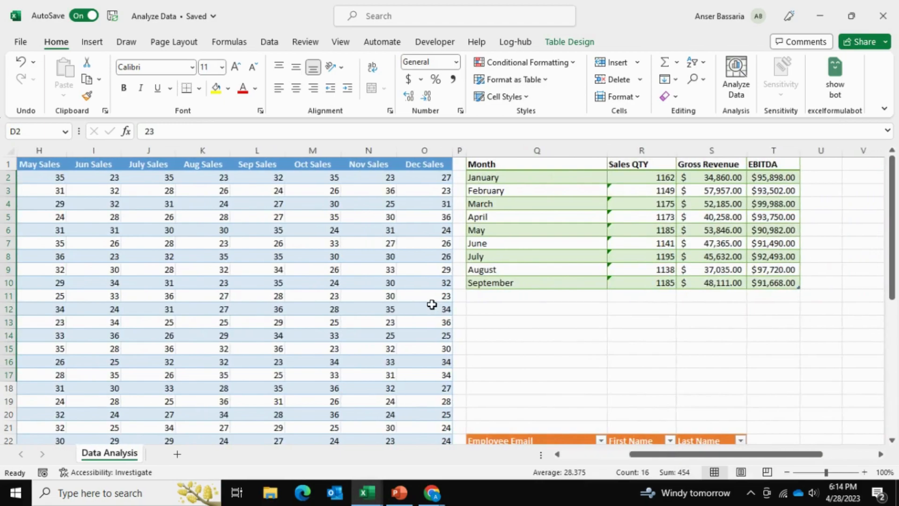
left_click(638, 178)
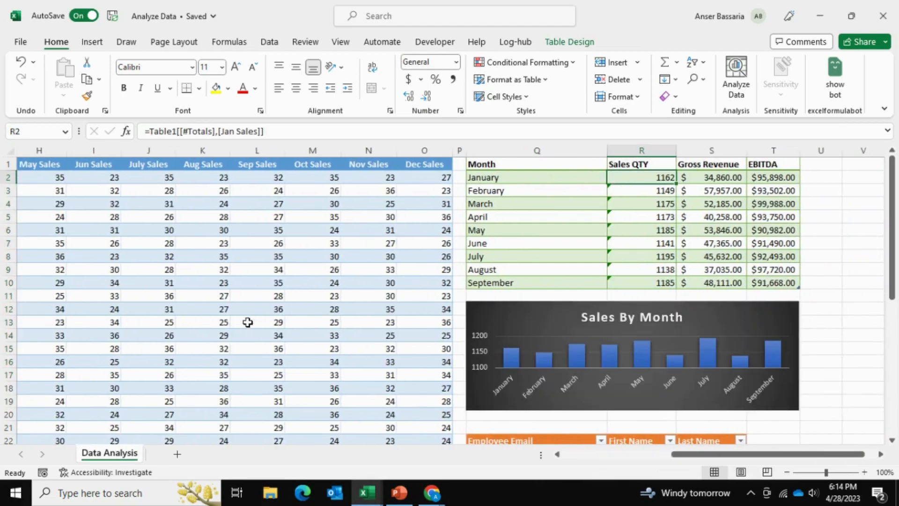
scroll(248, 322, "left", 7)
scroll(247, 322, "down", 9)
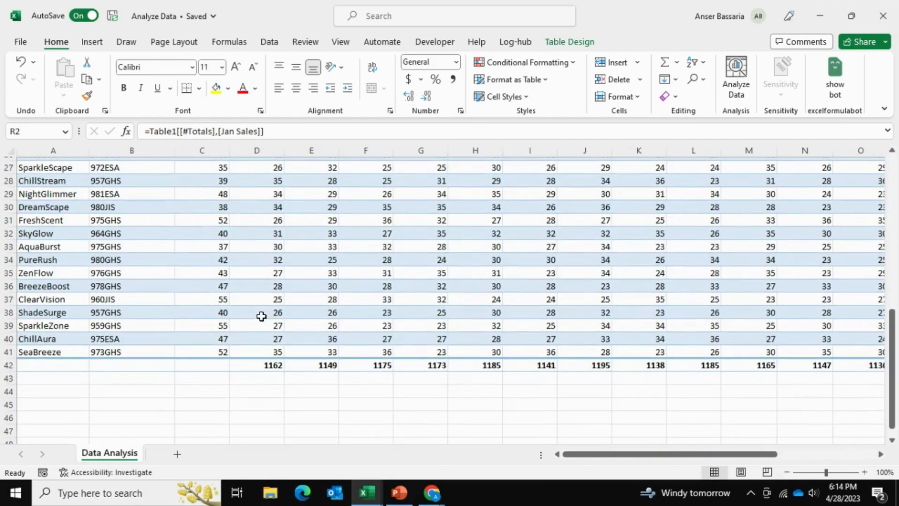
scroll(263, 239, "up", 7)
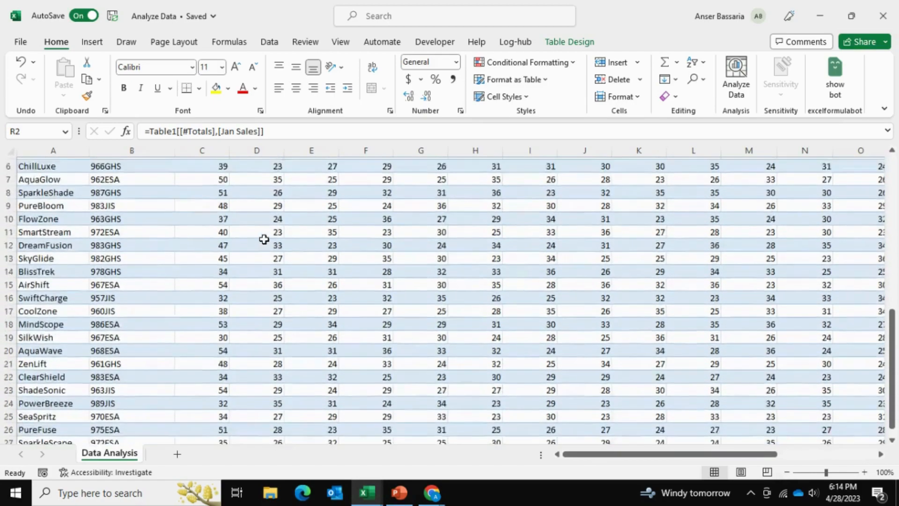
scroll(264, 238, "up", 2)
scroll(264, 239, "right", 7)
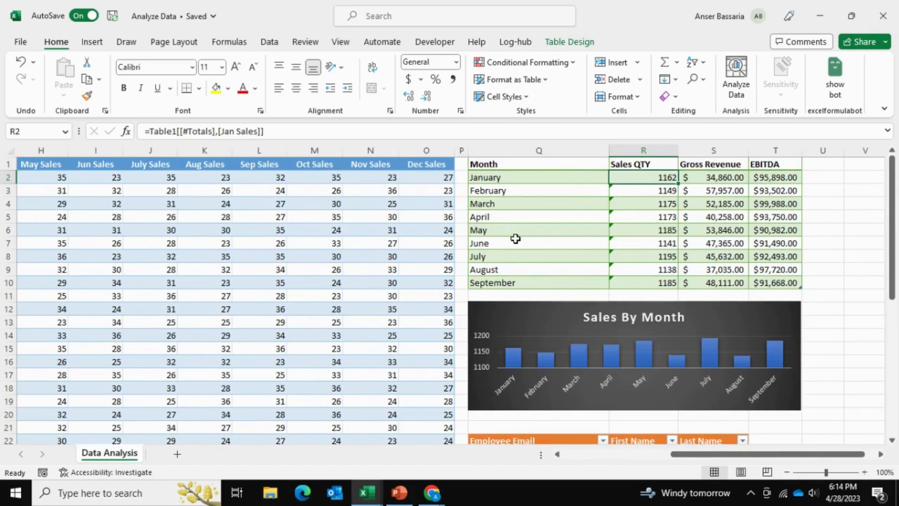
Compare the product sales table with the monthly summary table and the Sales By Month chart beside it
scroll(281, 253, "left", 3)
scroll(281, 253, "down", 5)
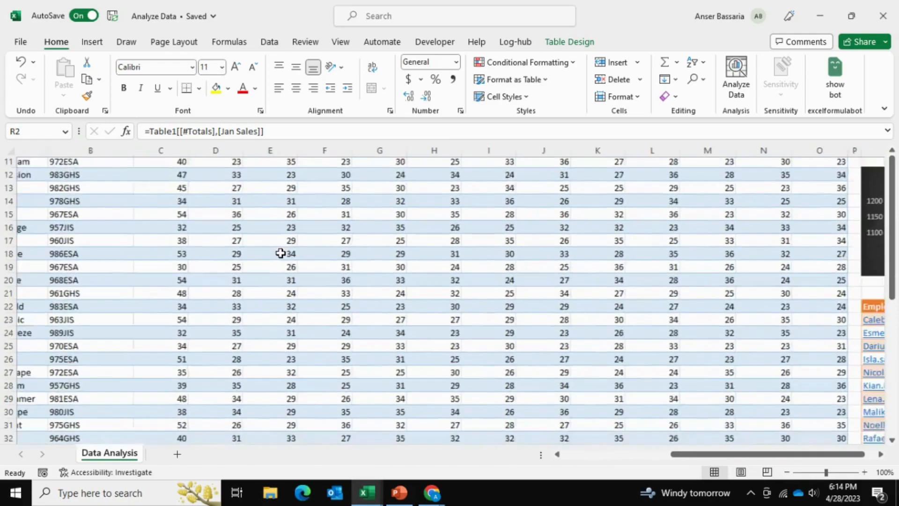
scroll(576, 222, "up", 5)
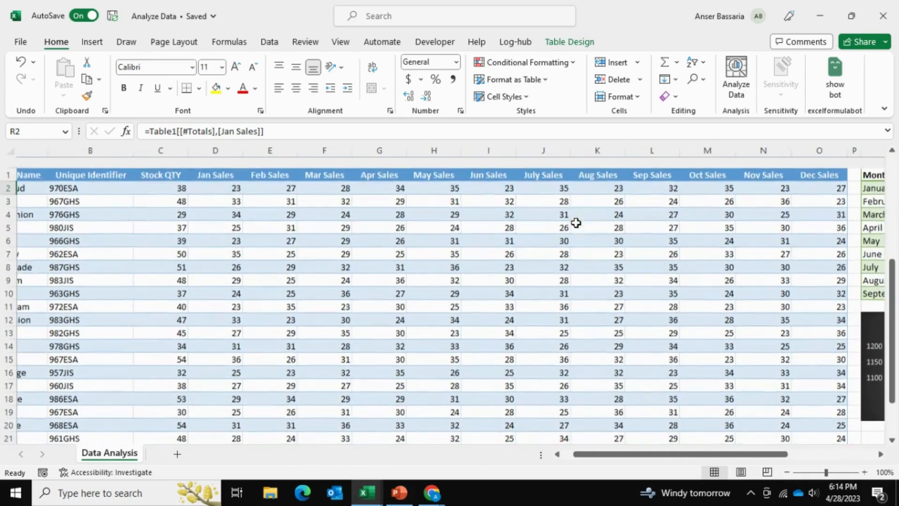
scroll(551, 383, "right", 5)
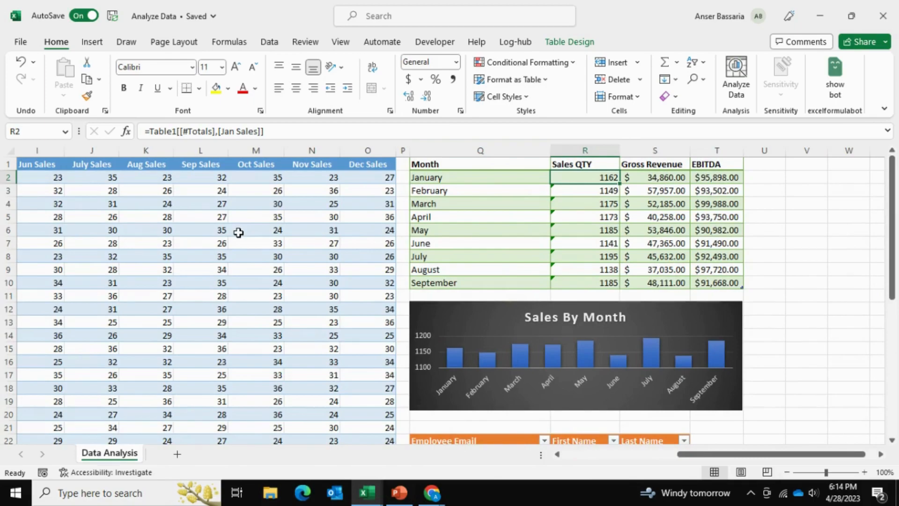
scroll(238, 233, "left", 4)
scroll(238, 233, "down", 3)
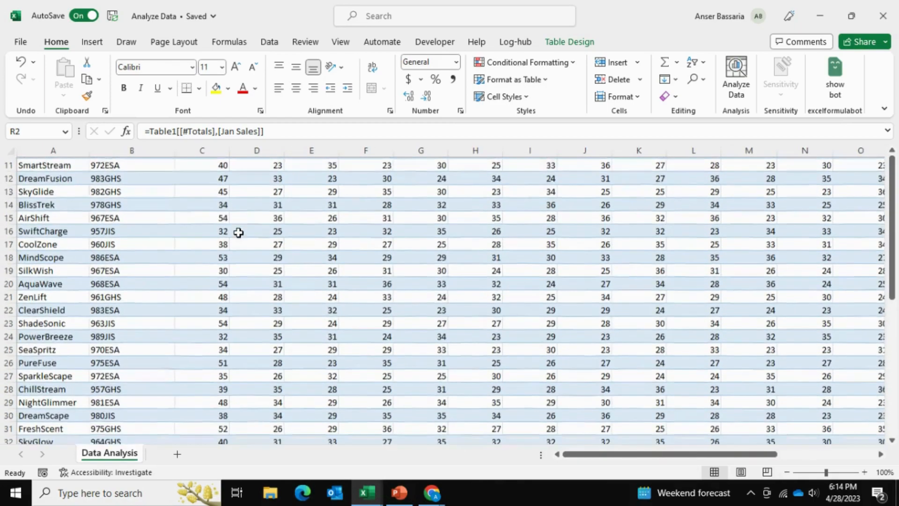
scroll(239, 233, "down", 1)
scroll(370, 209, "up", 4)
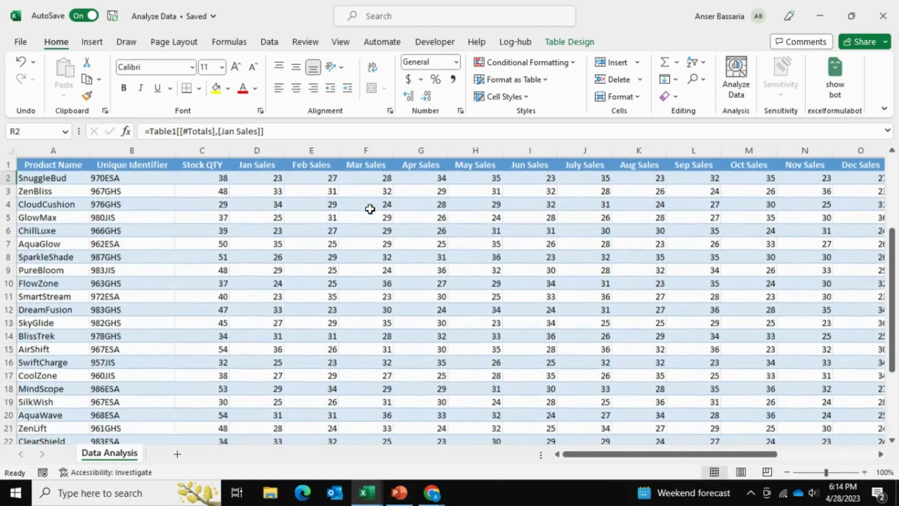
scroll(370, 209, "right", 2)
scroll(370, 208, "right", 3)
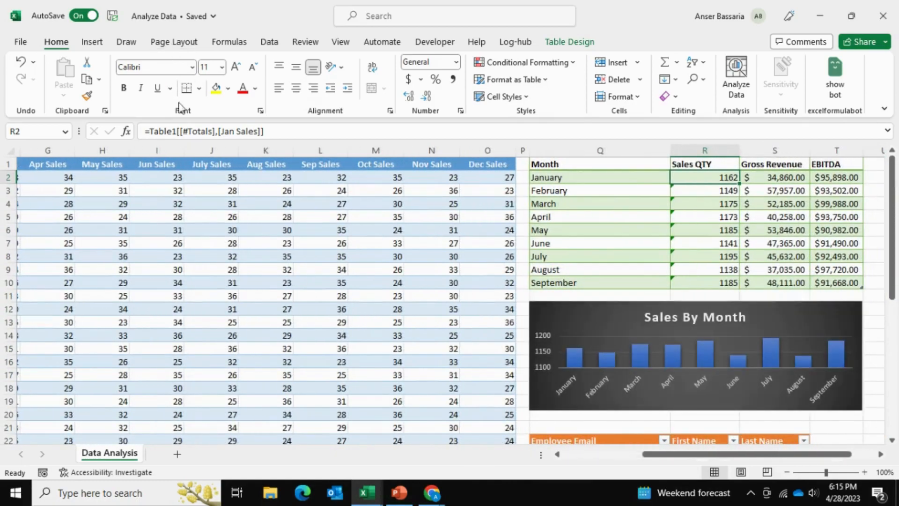
Open the ribbon customization options, list All Commands and find the Camera command
right_click(166, 40)
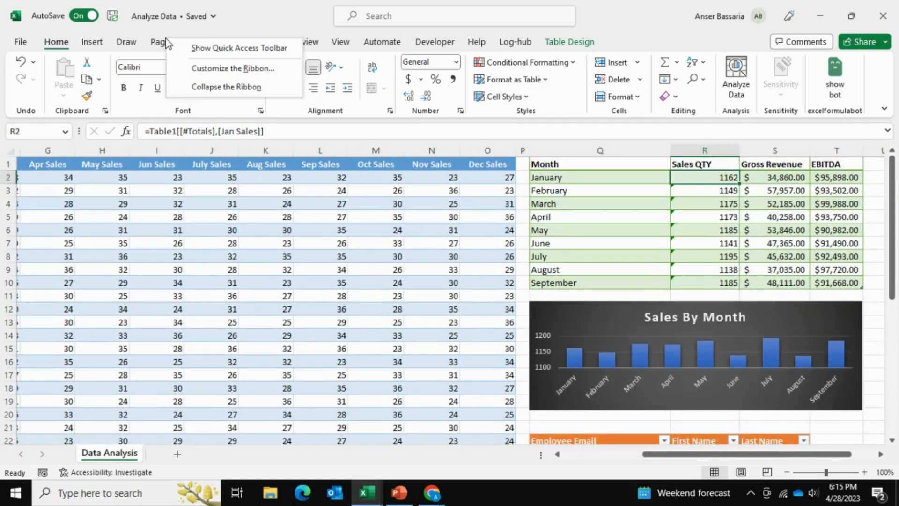
left_click(197, 70)
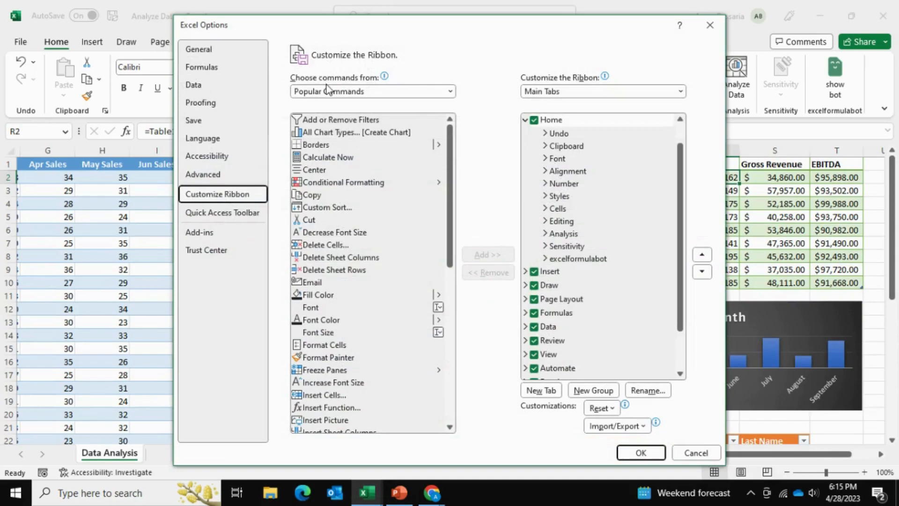
left_click(328, 91)
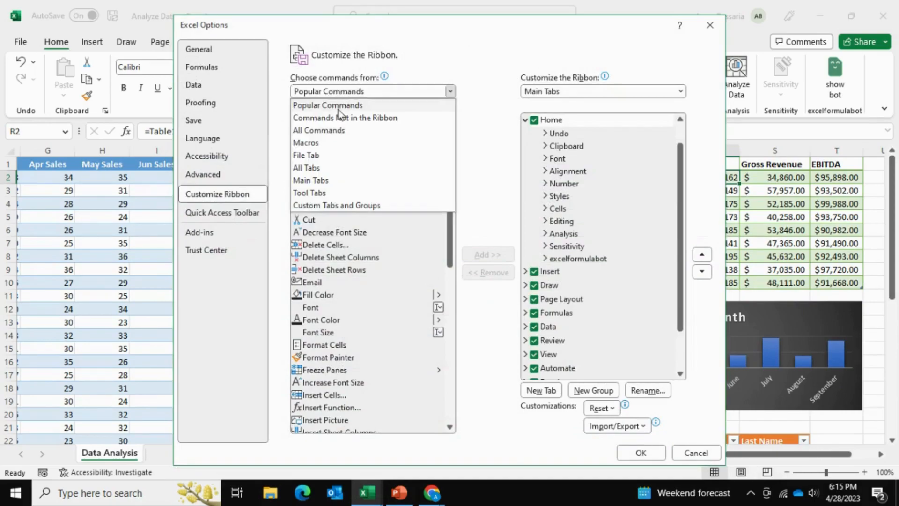
key("Escape")
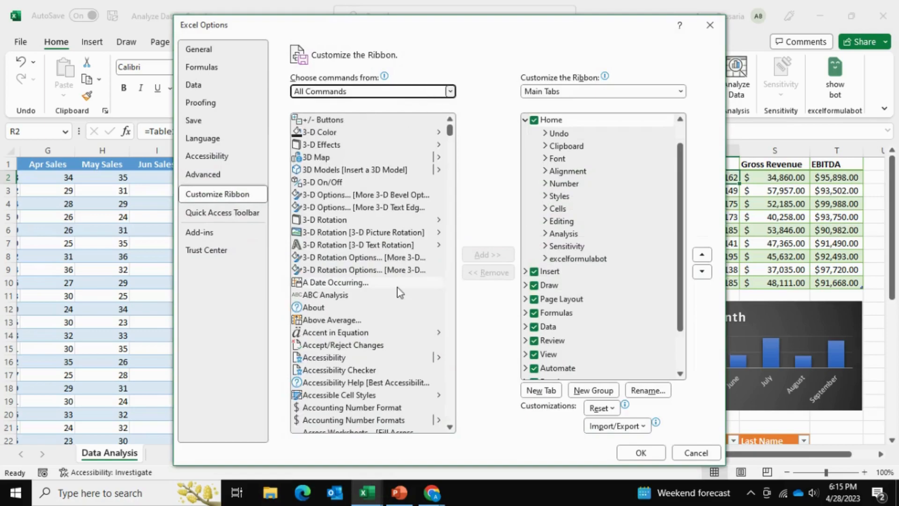
scroll(399, 293, "down", 20)
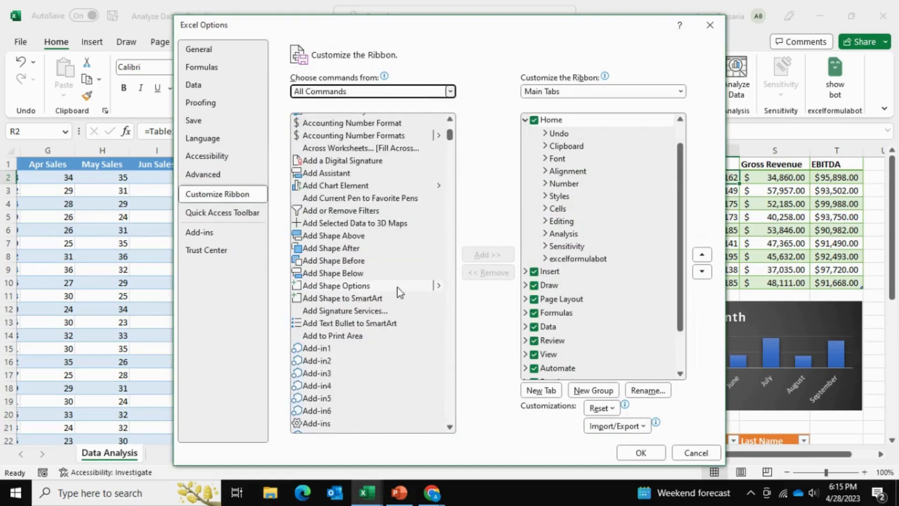
scroll(398, 290, "down", 20)
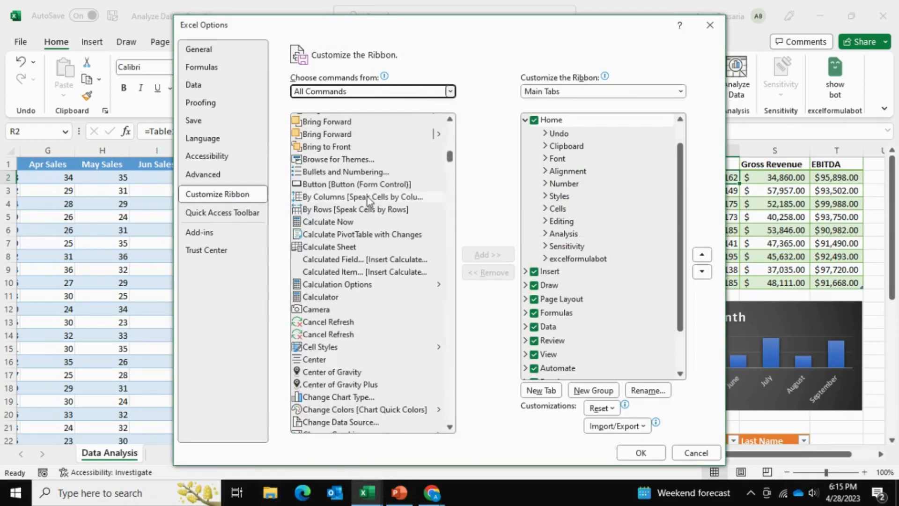
scroll(338, 341, "down", 2)
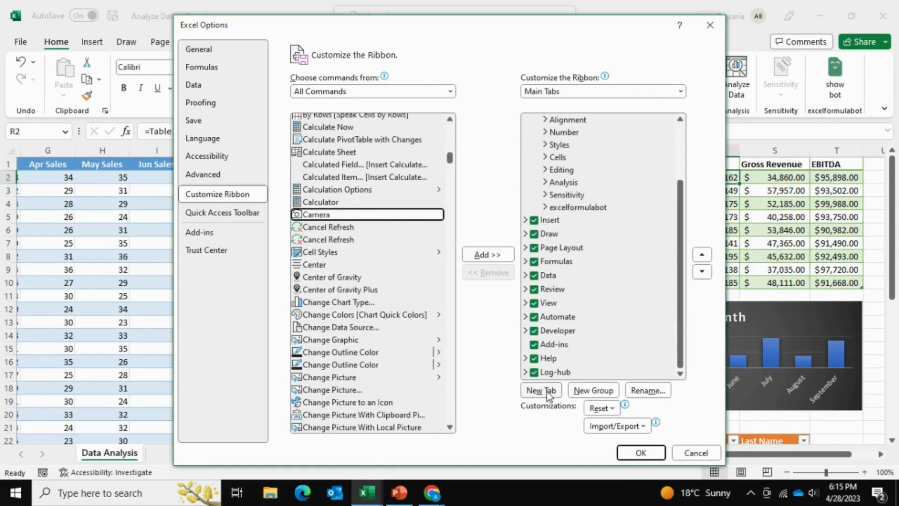
Create a new custom ribbon tab after Home, add the Camera command to its new group and apply the change
left_click(547, 391)
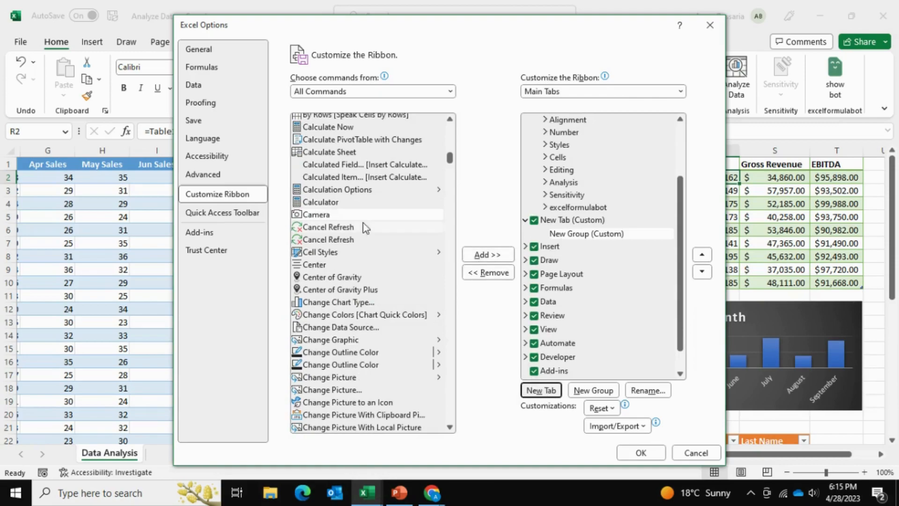
left_click(350, 215)
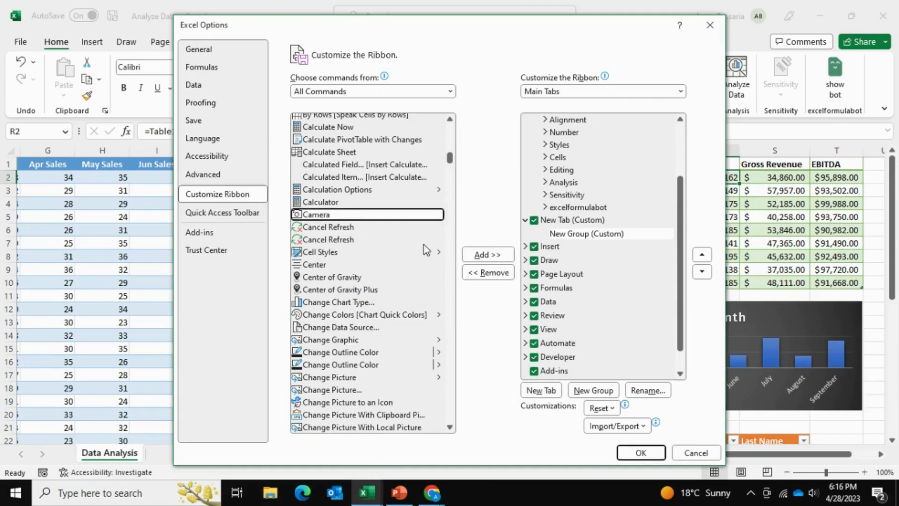
left_click(478, 255)
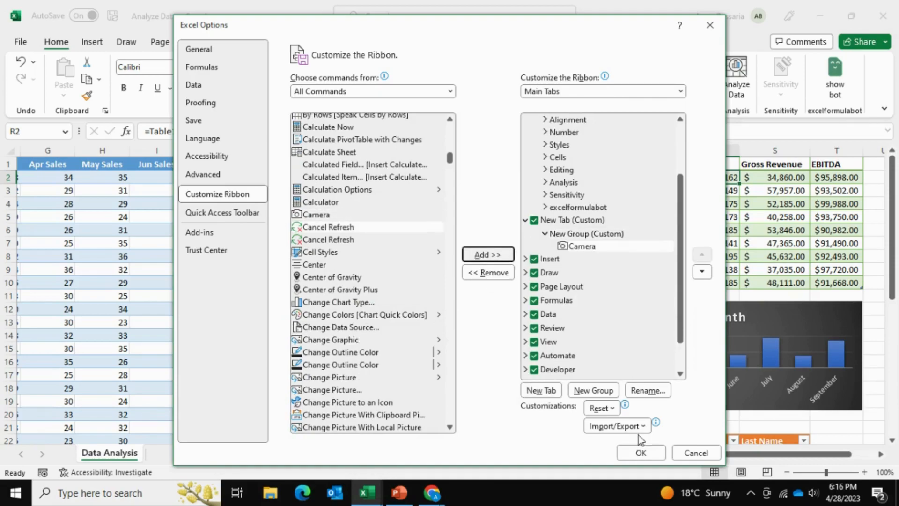
left_click(628, 452)
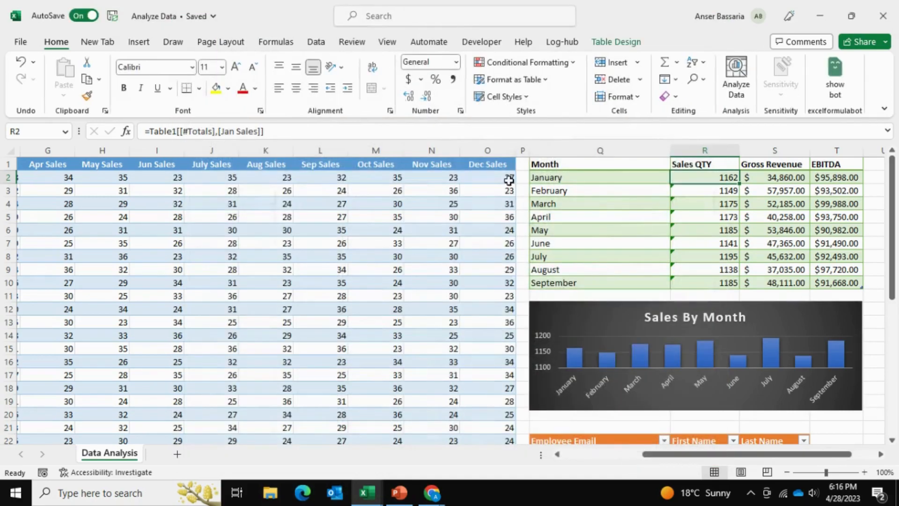
Capture the summary range Q1:T10 with the Camera tool and place the linked picture over the product table, around rows 23 to 32 from column F
left_click(98, 47)
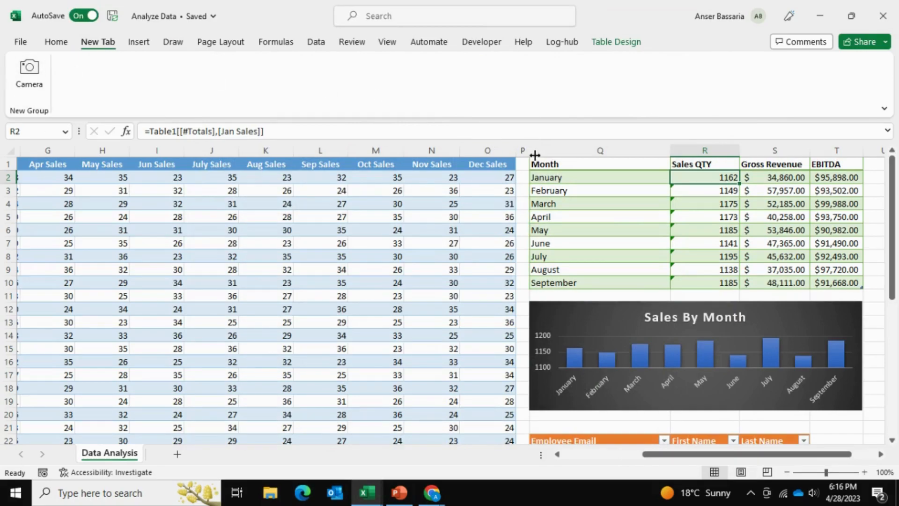
left_click_drag(538, 164, 612, 281)
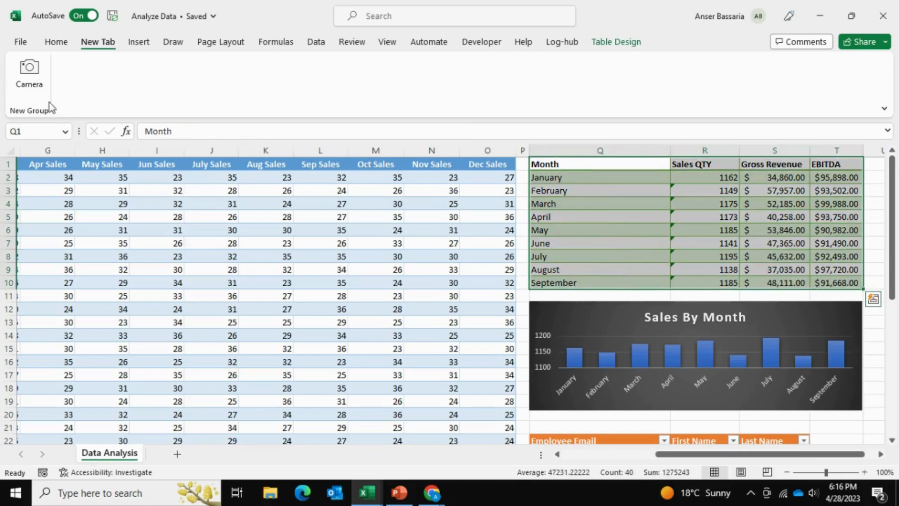
left_click(28, 70)
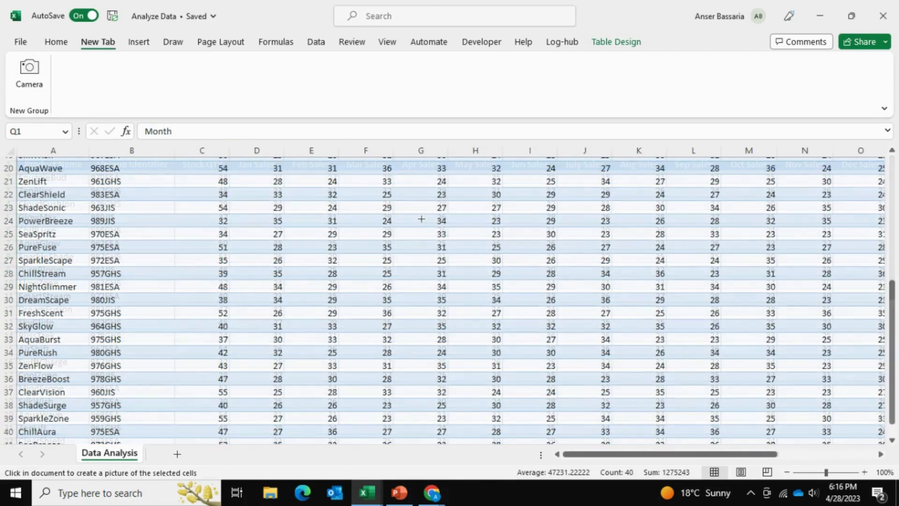
left_click(414, 221)
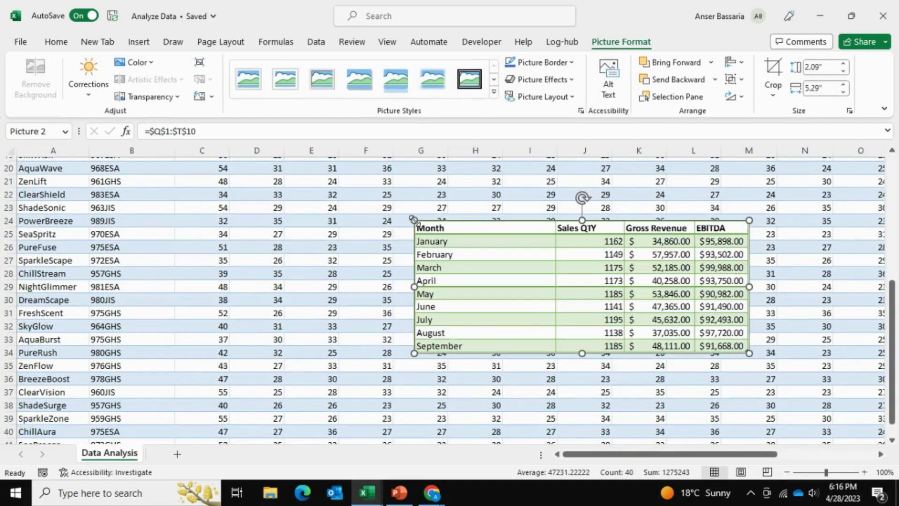
left_click_drag(444, 253, 383, 235)
Compare the placed picture with the original monthly summary table it was captured from
scroll(462, 231, "up", 2)
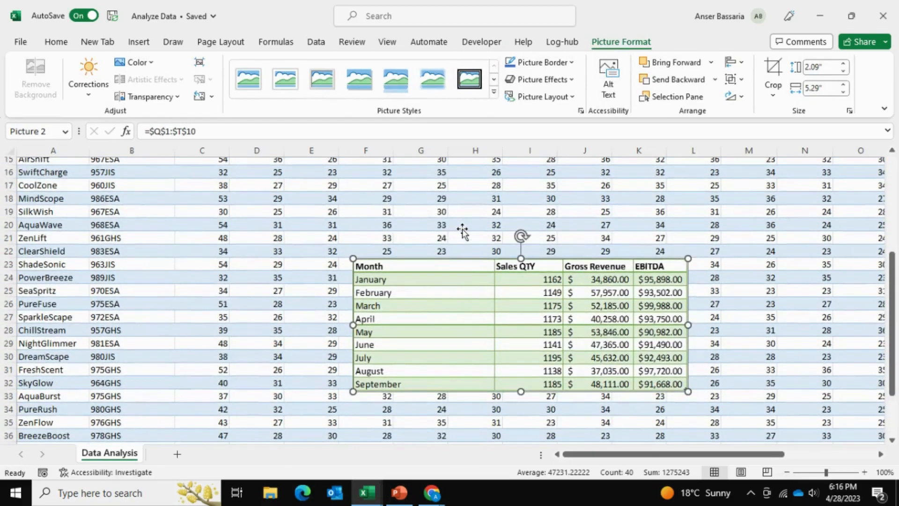
scroll(462, 231, "right", 3)
scroll(462, 231, "right", 1)
scroll(463, 231, "up", 4)
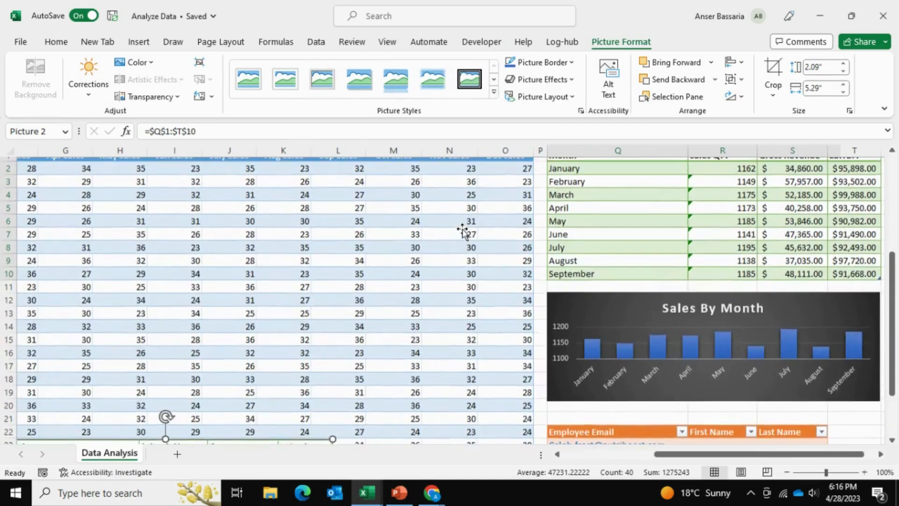
scroll(463, 231, "left", 3)
scroll(463, 231, "down", 5)
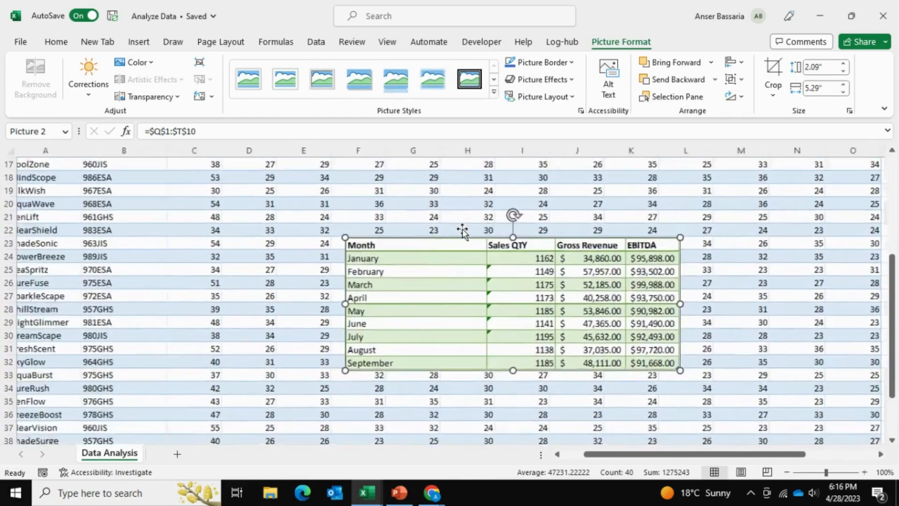
scroll(341, 279, "down", 1)
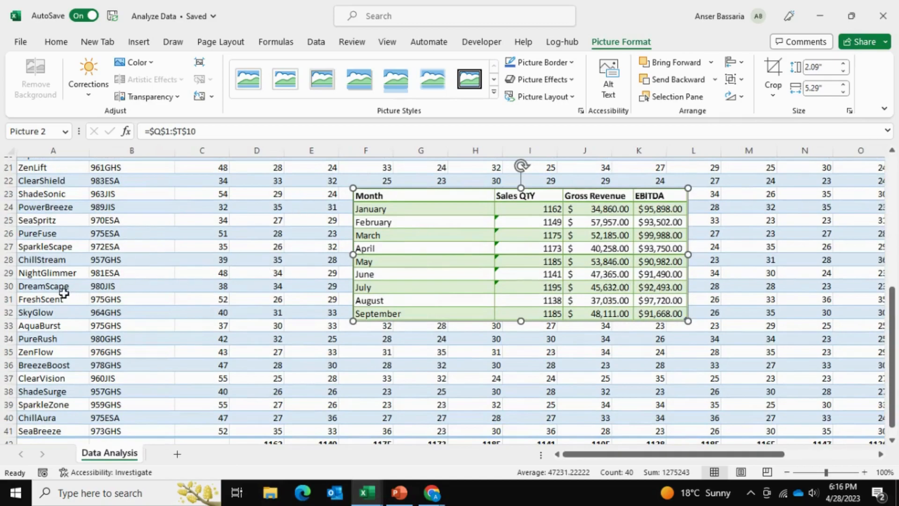
Set DreamScape's Jan Sales value in D30 to 38 and check the linked picture against the source summary table
left_click(263, 285)
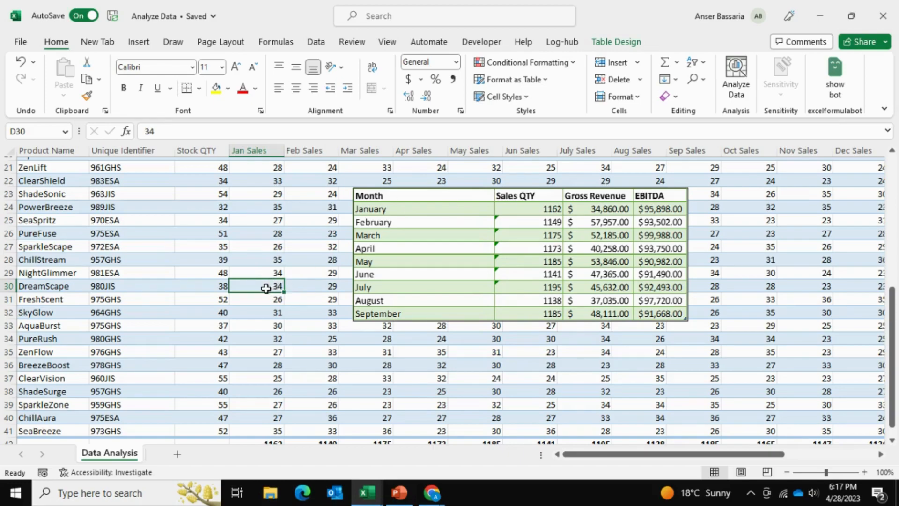
type("38")
key("Return")
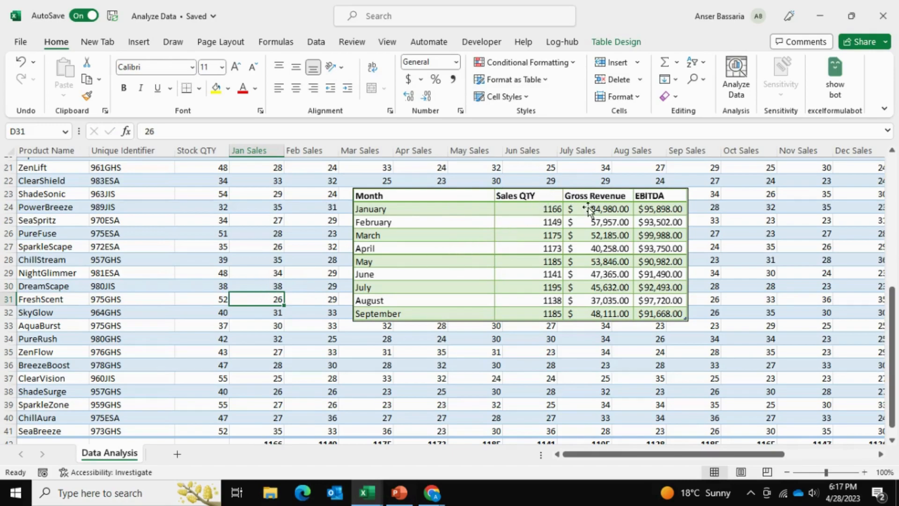
scroll(589, 209, "up", 7)
scroll(589, 209, "right", 4)
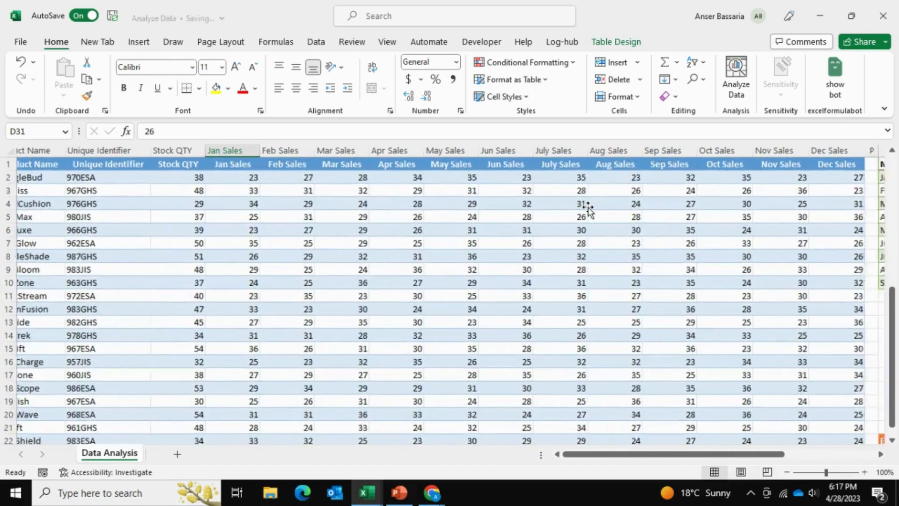
scroll(588, 209, "left", 2)
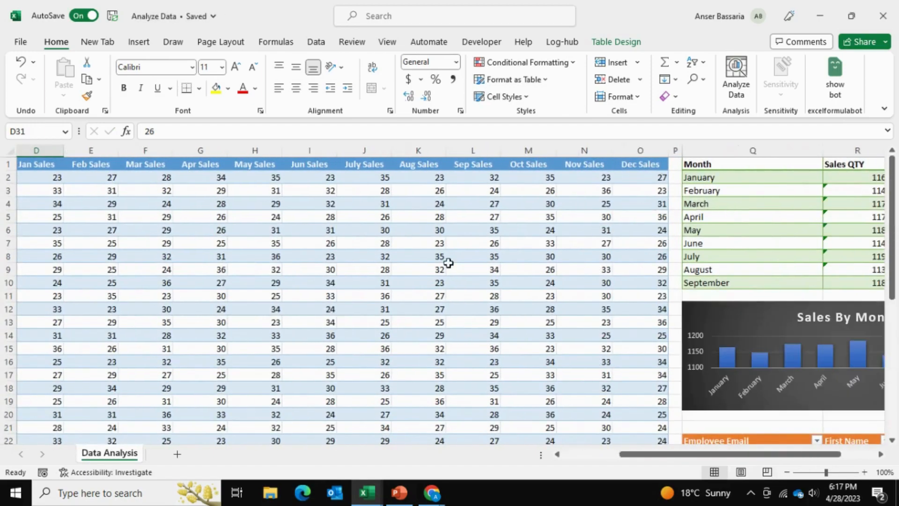
Examine the monthly summary table in Q1:T10 and the empty 2022 Revenue Analysis slide in the PowerPoint presentation
scroll(445, 261, "down", 3)
scroll(445, 261, "left", 2)
scroll(448, 263, "down", 3)
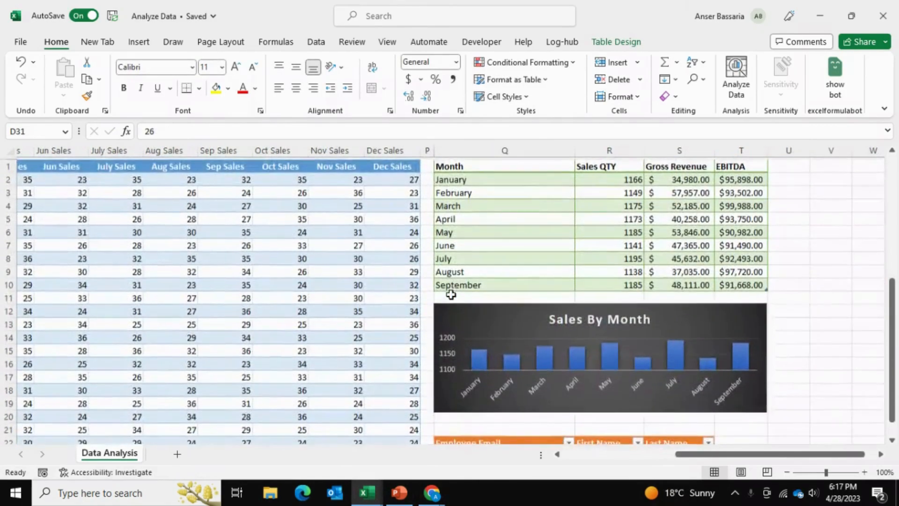
left_click_drag(461, 169, 725, 282)
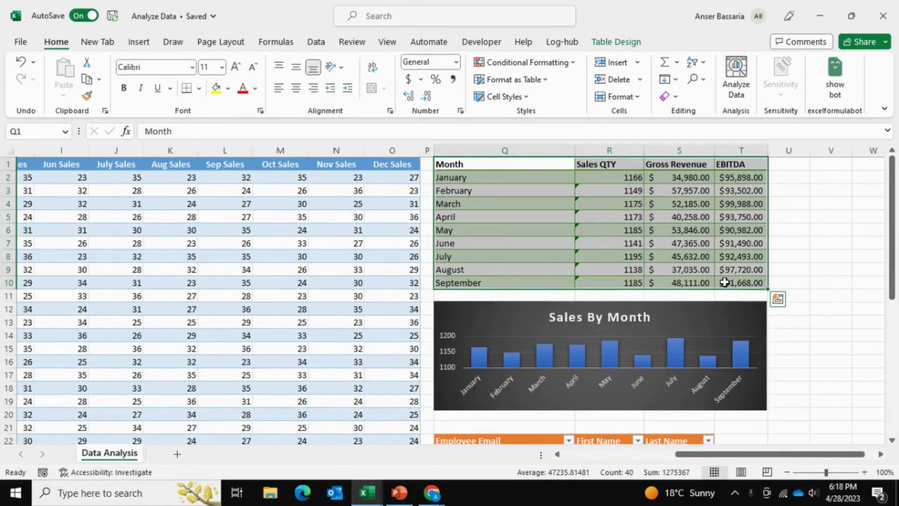
left_click(792, 246)
left_click(810, 327)
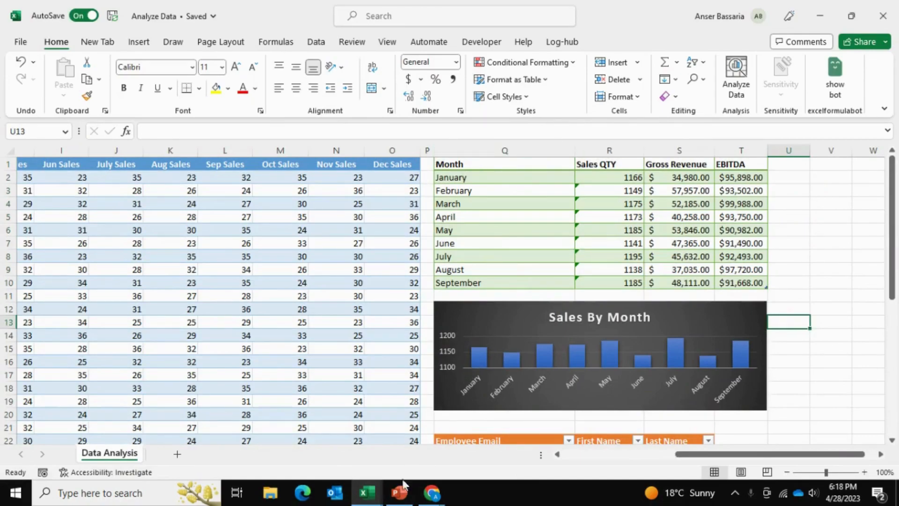
left_click(399, 501)
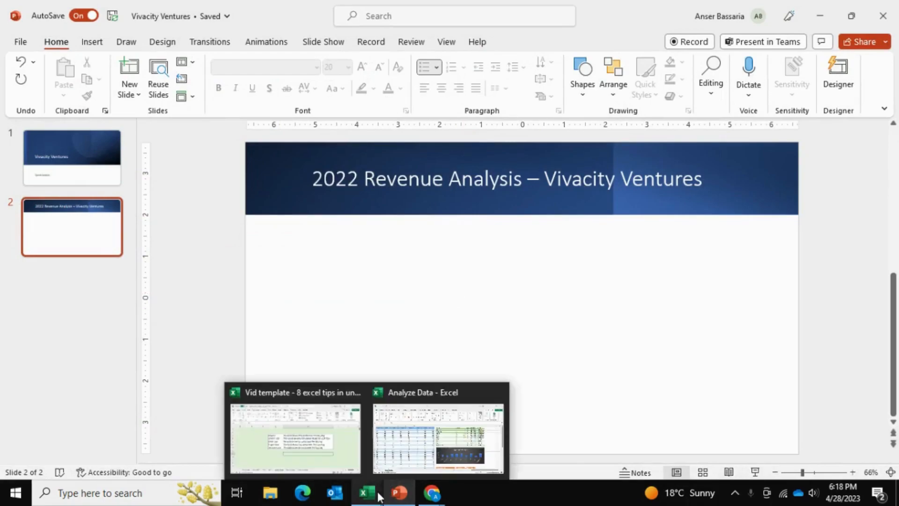
mouse_move(367, 493)
left_click(397, 441)
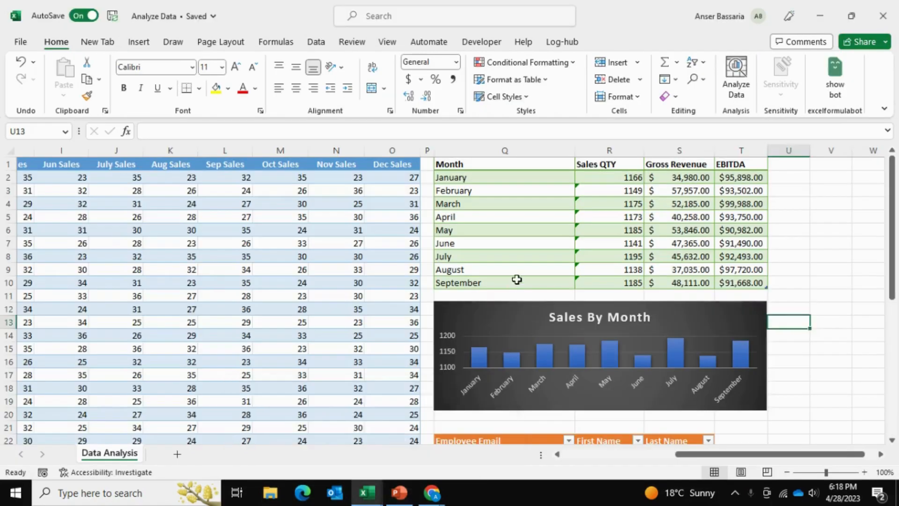
left_click(406, 497)
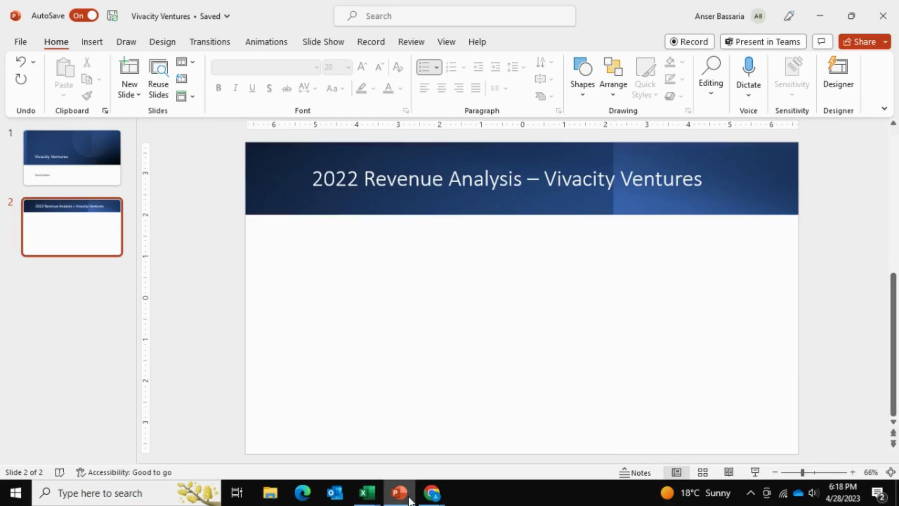
mouse_move(378, 496)
left_click(420, 428)
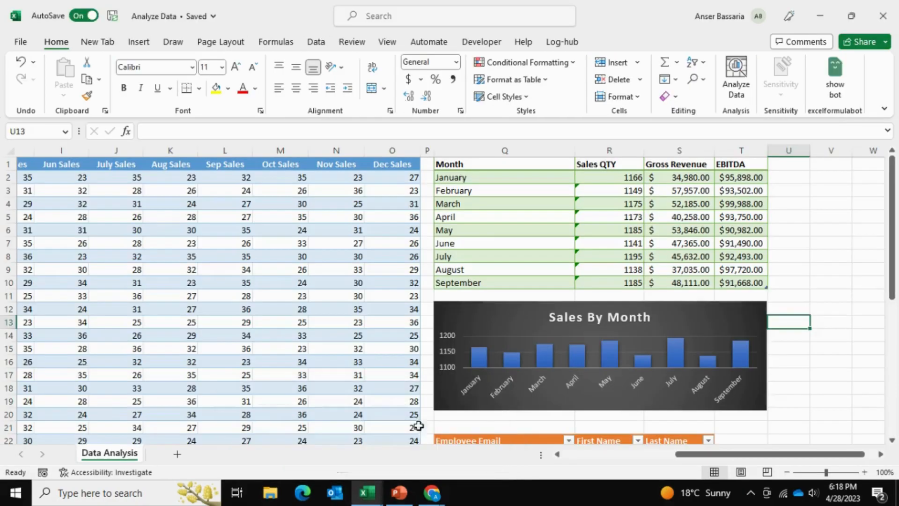
Copy the monthly summary table, range Q1:T10
left_click_drag(459, 165, 733, 279)
right_click(585, 210)
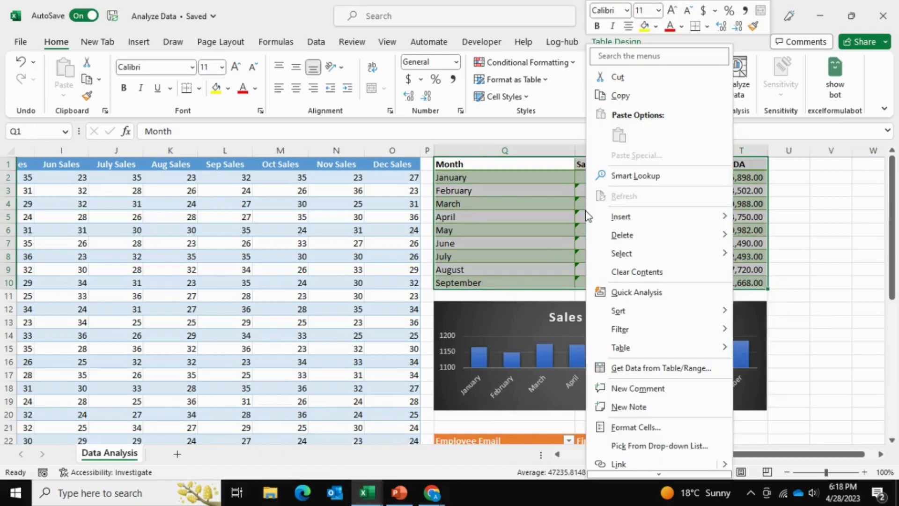
left_click(621, 95)
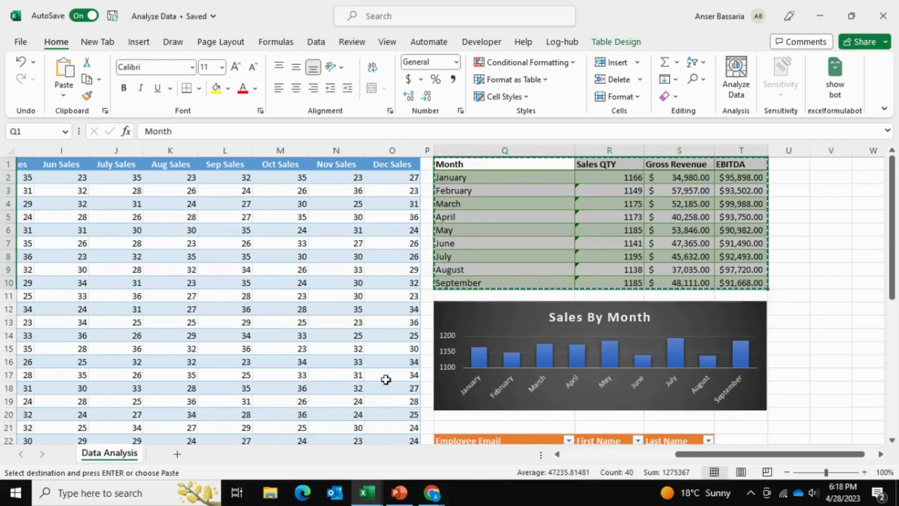
Switch to PowerPoint and paste the copied table onto the 2022 Revenue Analysis slide as a linked Microsoft Excel Worksheet Object
left_click(399, 492)
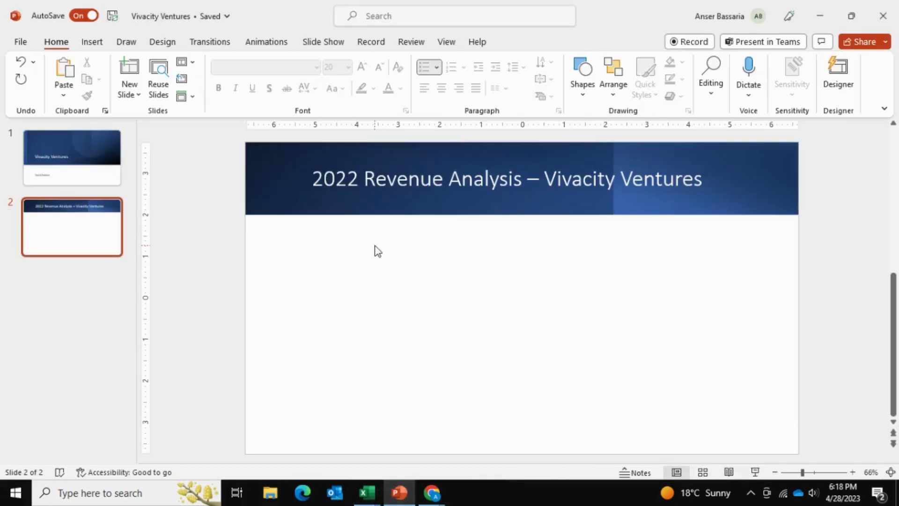
left_click(74, 96)
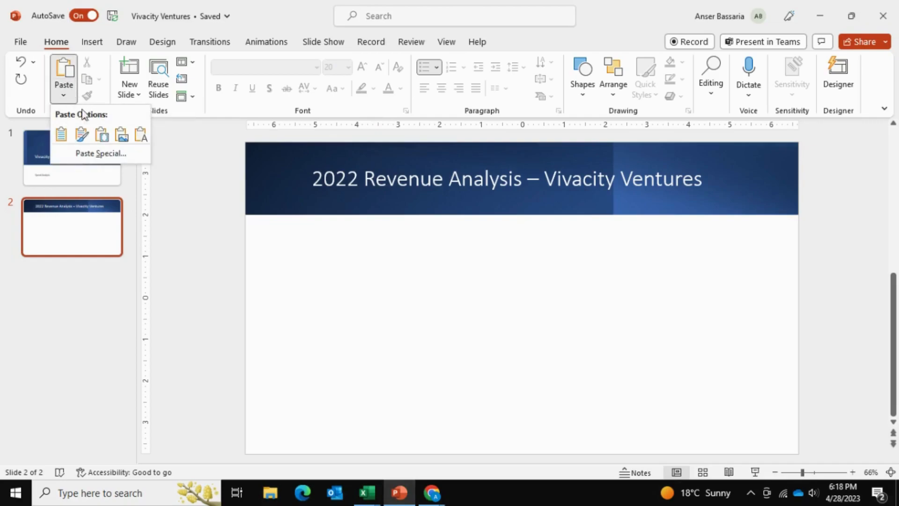
left_click(85, 153)
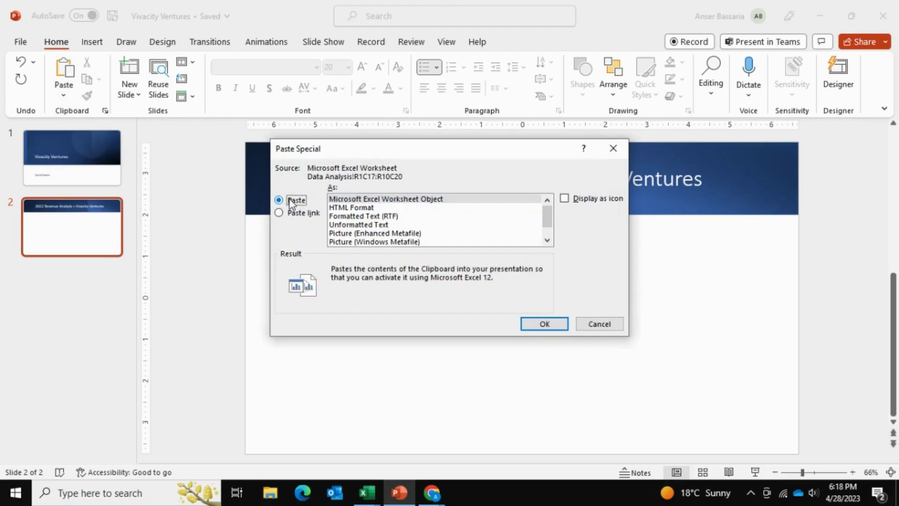
left_click(289, 212)
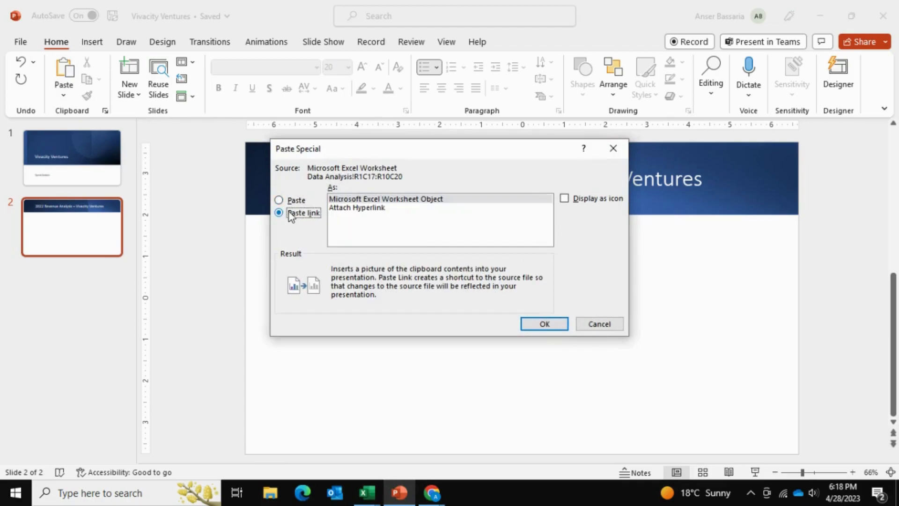
left_click(339, 201)
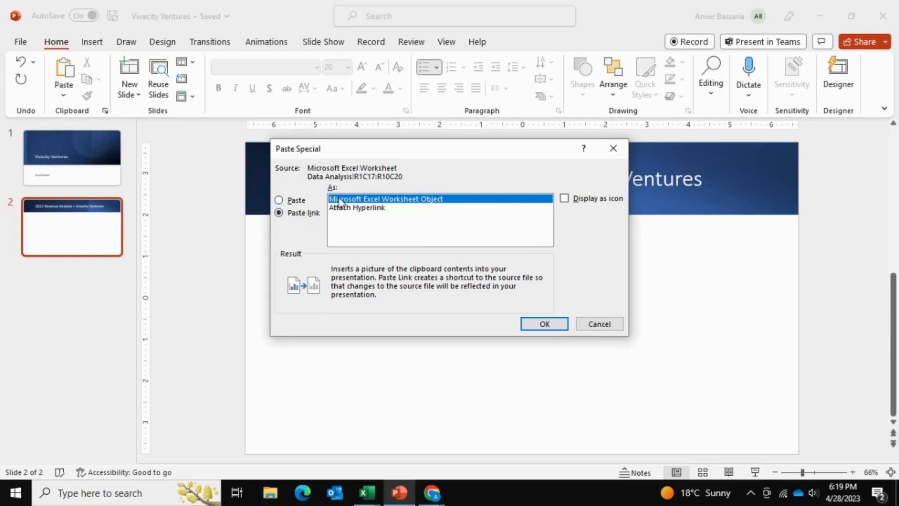
left_click(543, 324)
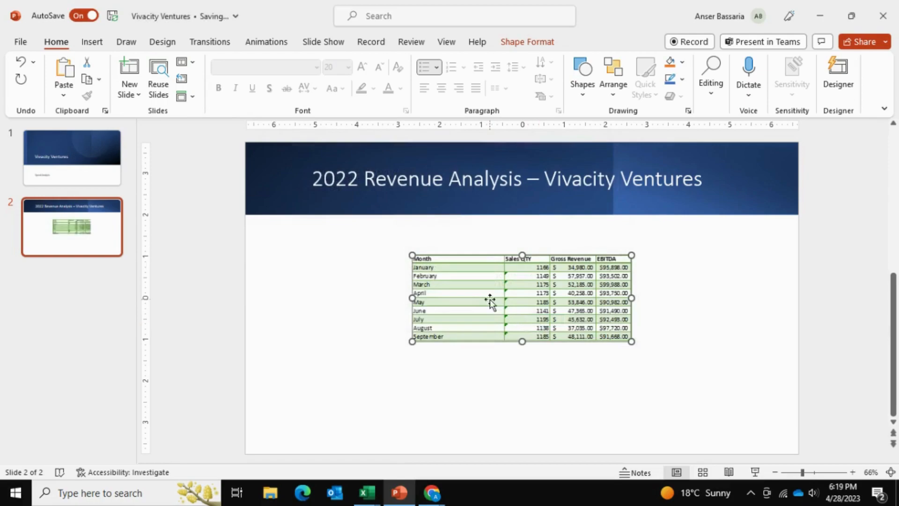
Enlarge the linked table and position it in the middle of the blank area below the slide title
left_click_drag(595, 334, 683, 409)
left_click_drag(626, 364, 593, 365)
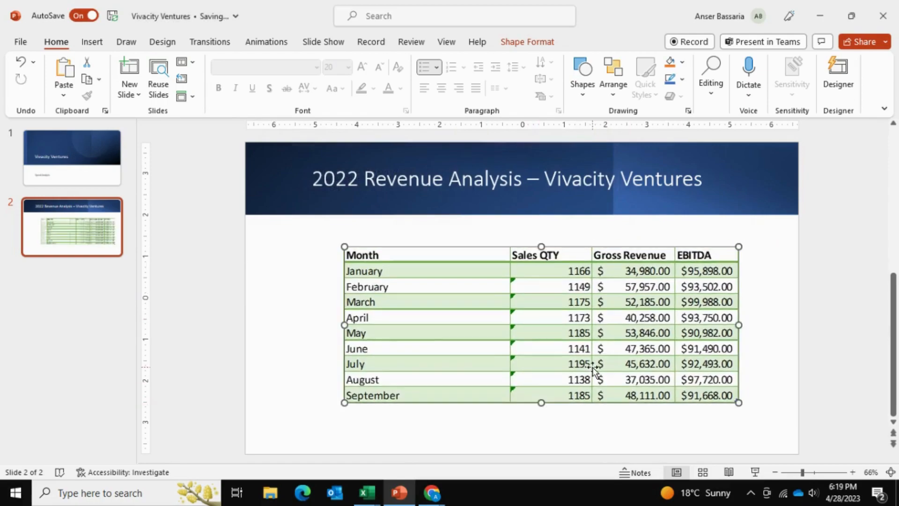
left_click(318, 326)
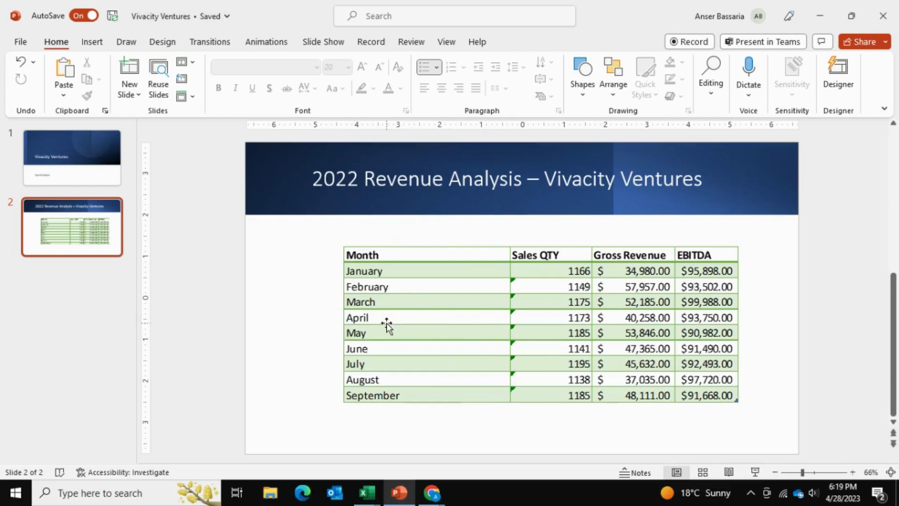
Switch to the Analyze Data workbook in Excel, set the month in Q2 to December, and check the linked table in PowerPoint
mouse_move(366, 491)
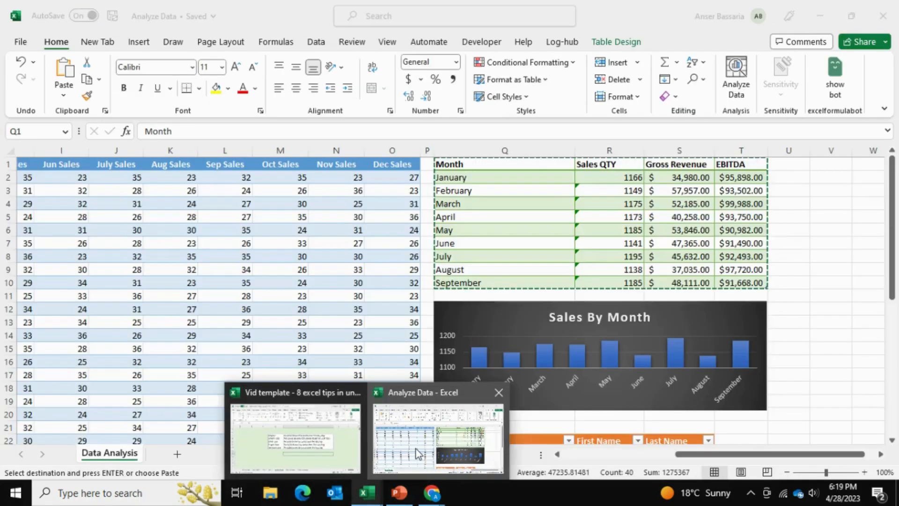
left_click(435, 431)
left_click(470, 178)
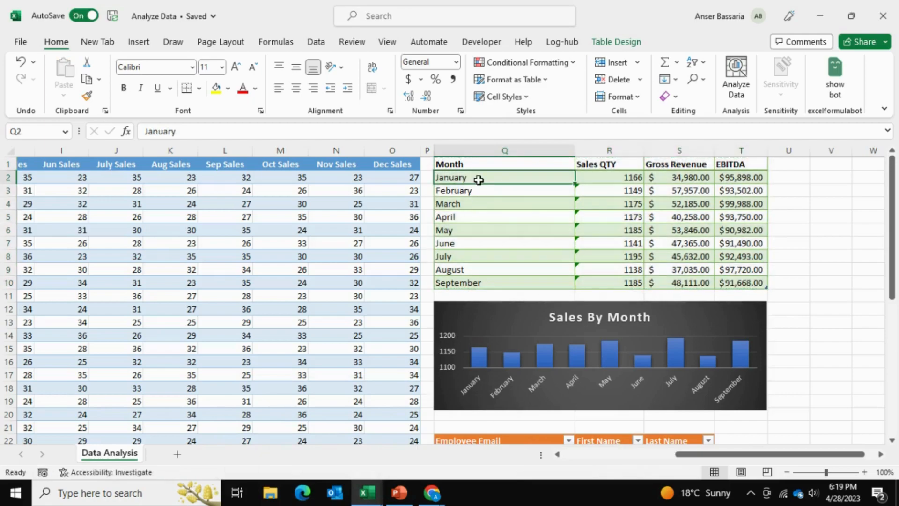
type("December")
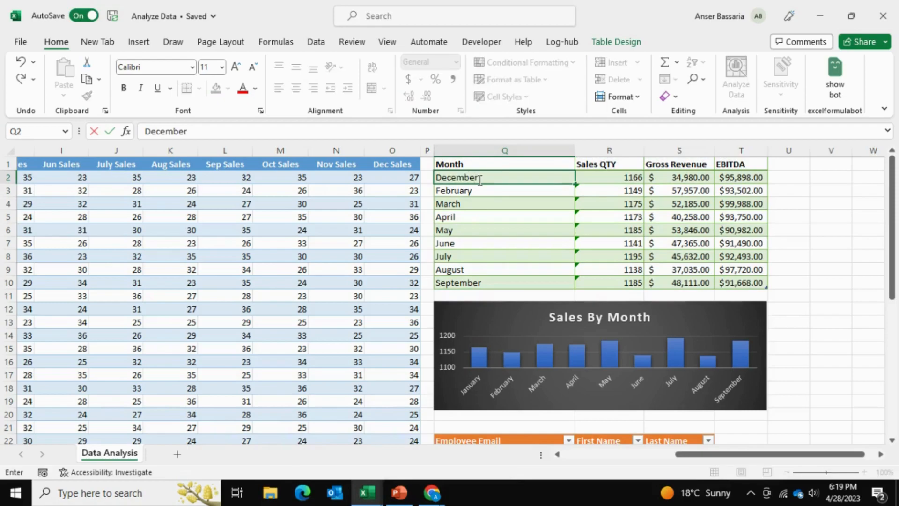
key("Return")
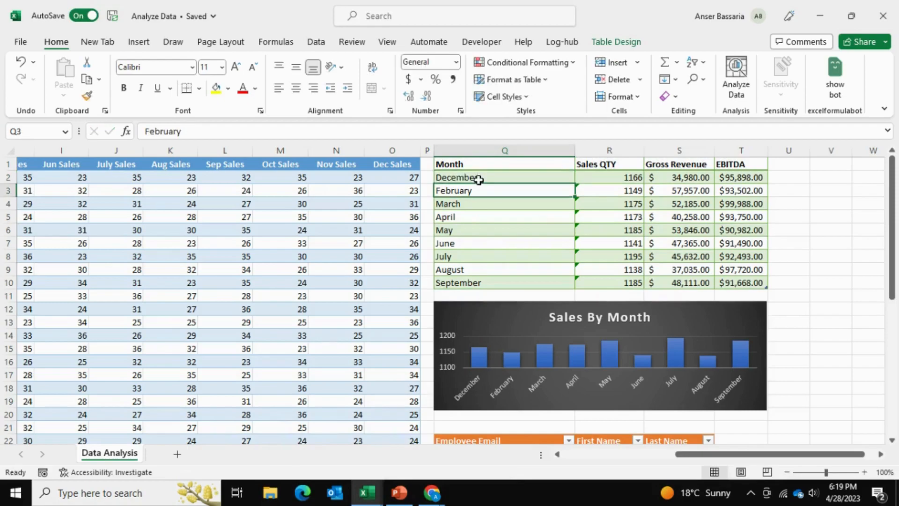
left_click(402, 495)
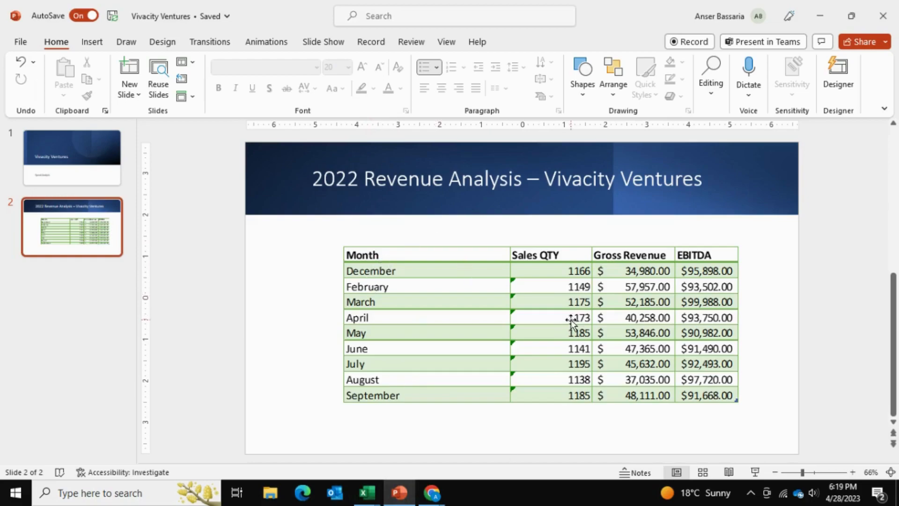
left_click(453, 310)
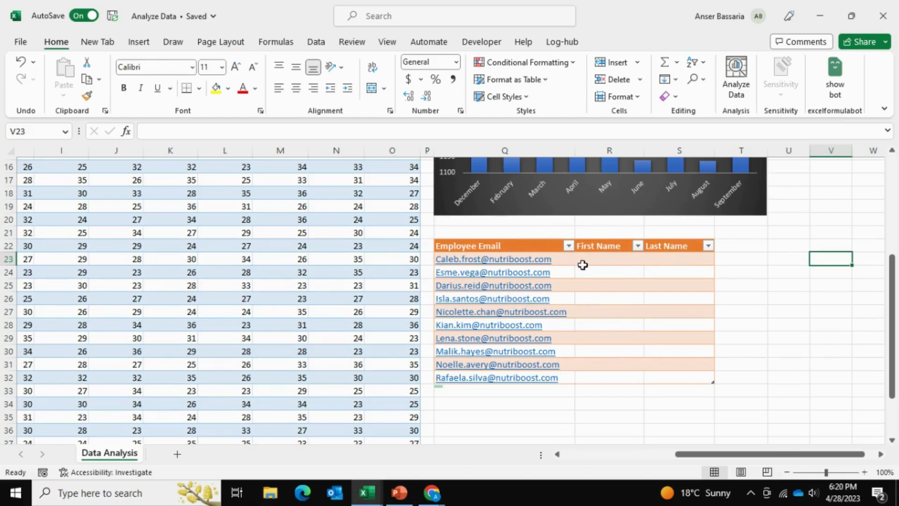
In the Excel employee table, enter the first employee's first name in R23 and last name in S23, matching the e-mail address
left_click(603, 262)
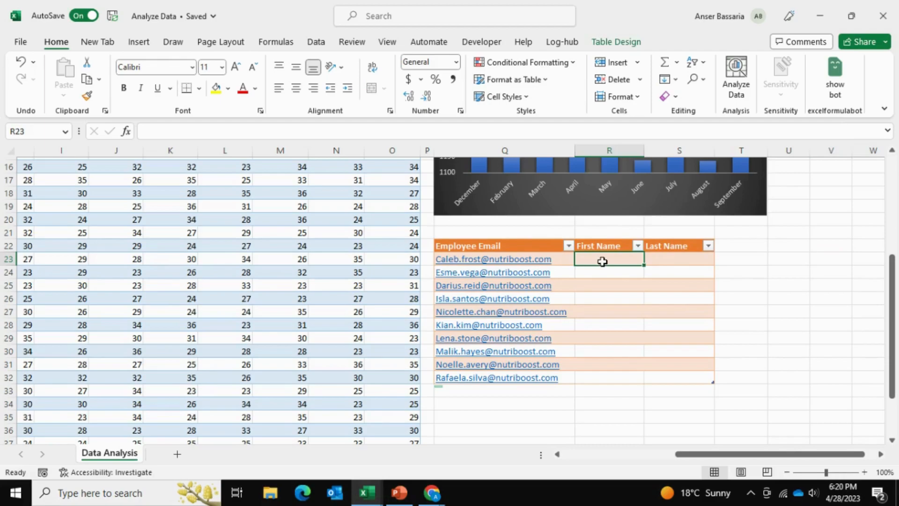
type("Caleb")
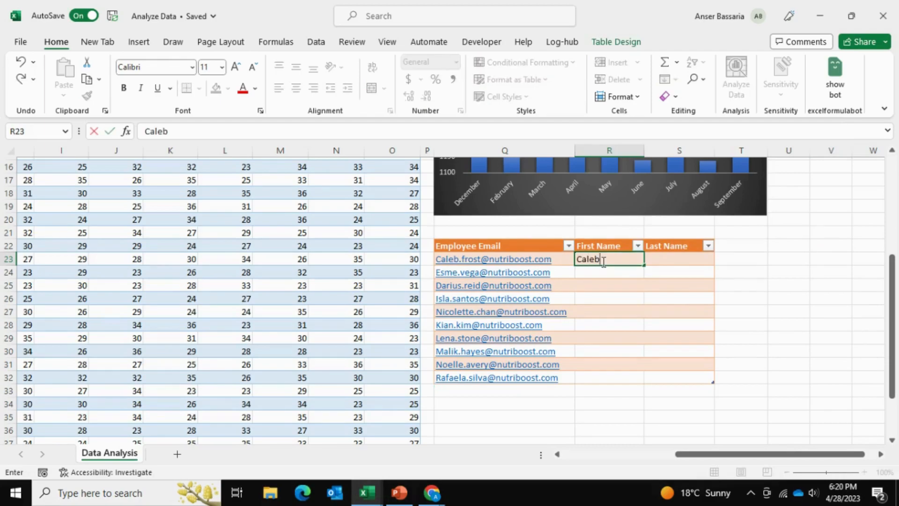
key("Tab")
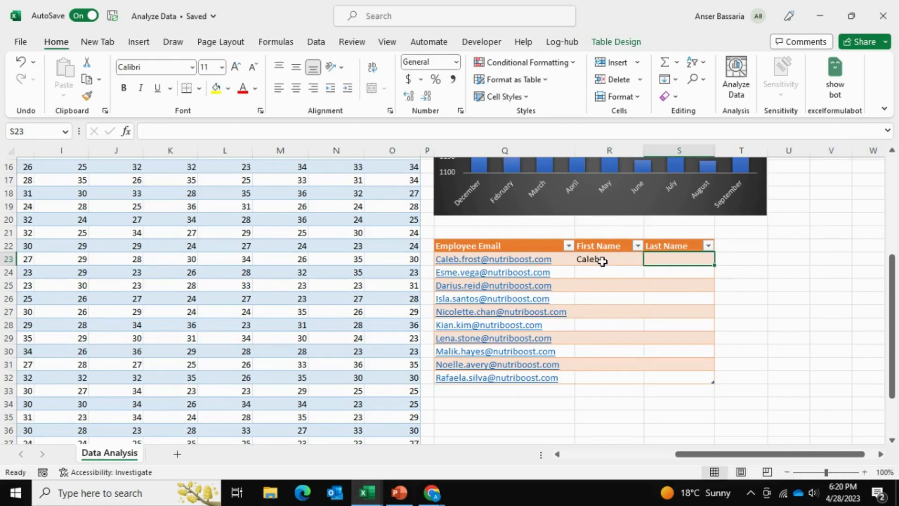
type("Frost")
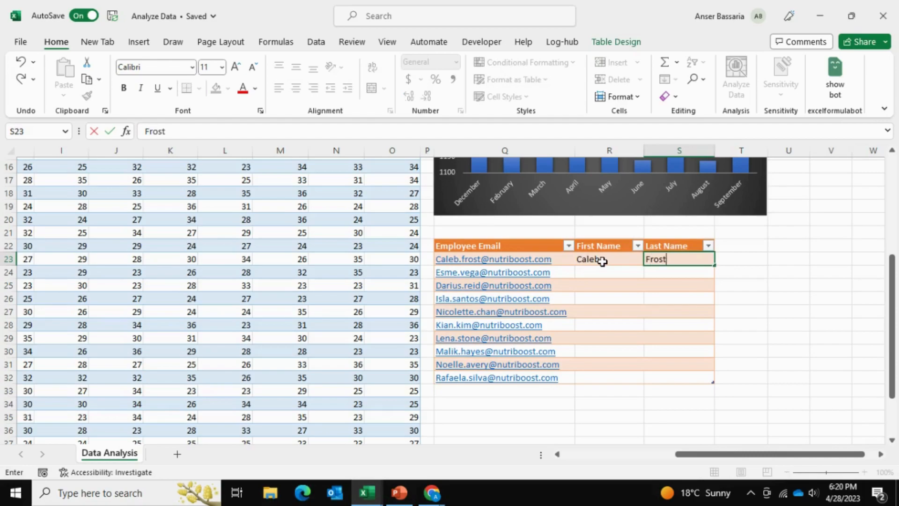
key("Return")
Flash Fill the First Name and Last Name columns down to row 32 from the examples in R23 and S23
left_click(603, 261)
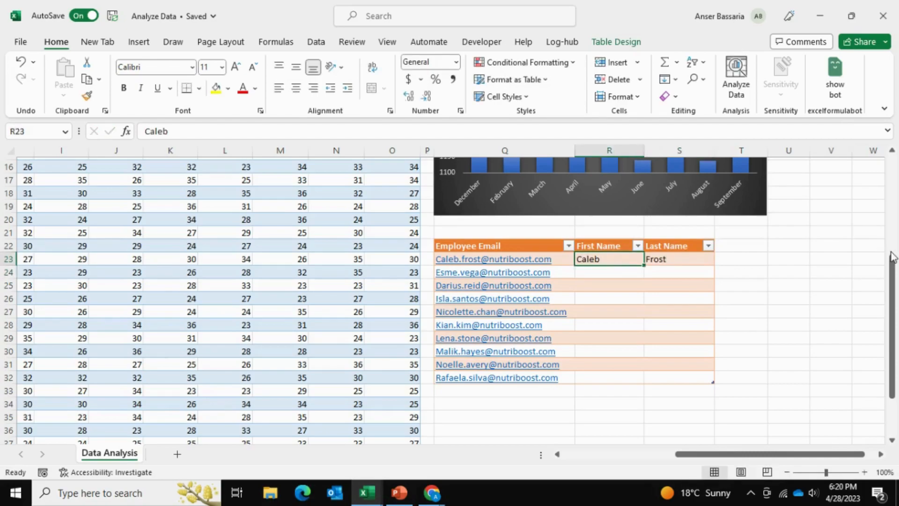
key("ctrl+e")
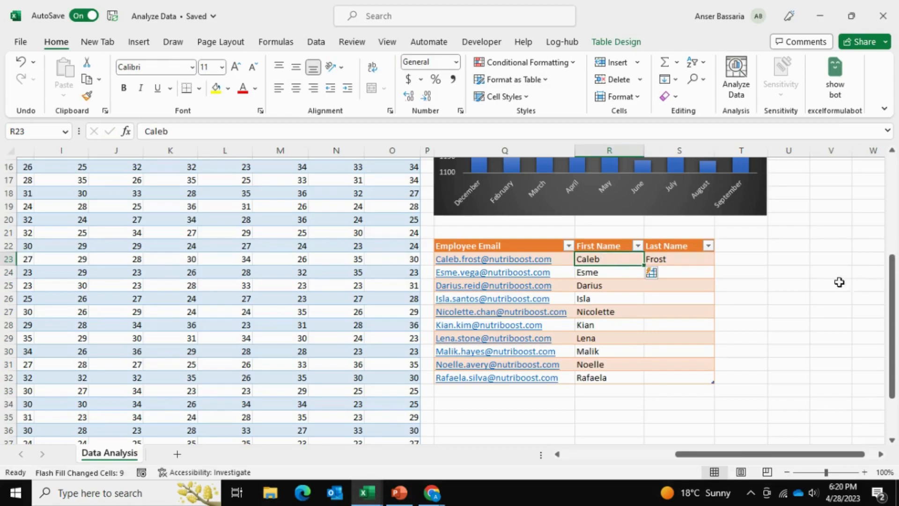
left_click(691, 266)
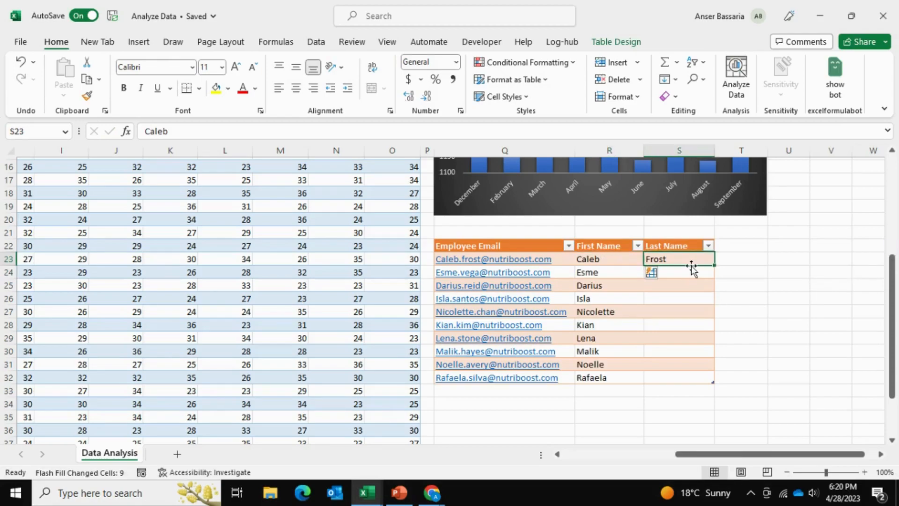
key("ctrl+e")
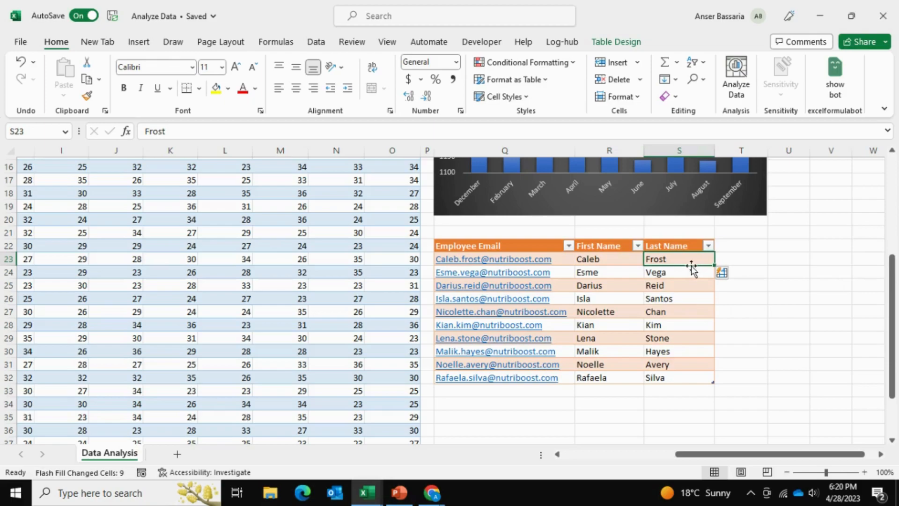
left_click(800, 258)
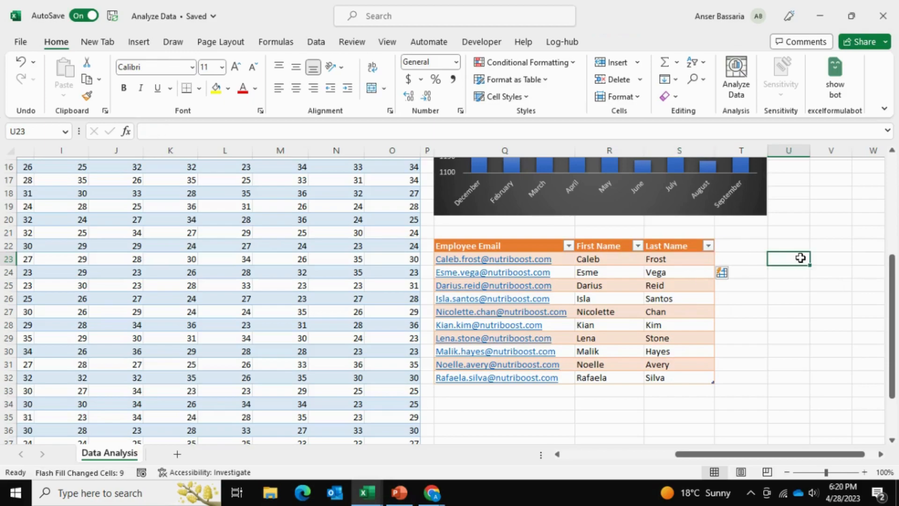